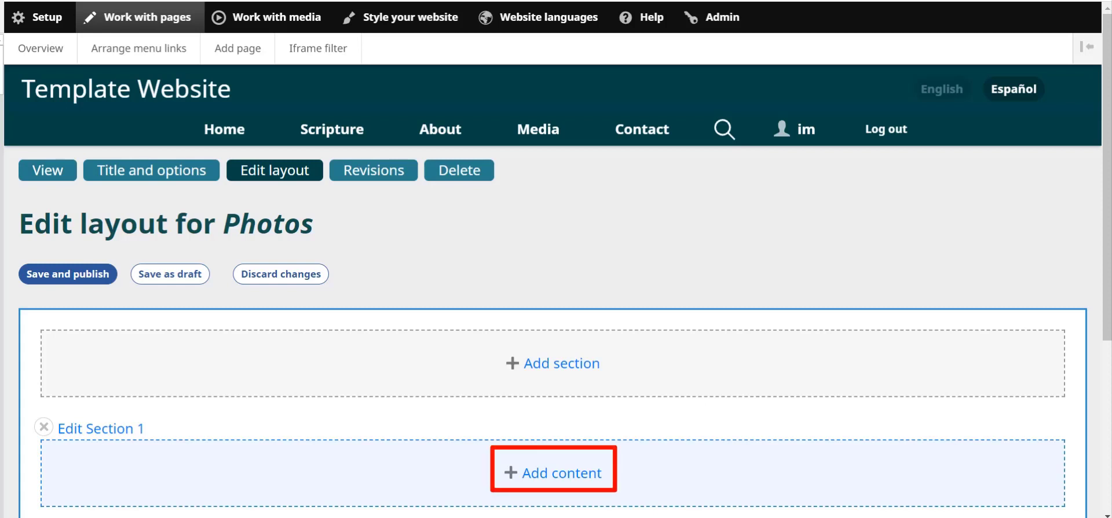
Add an Image with Text block to Section 1 of the Photos page and insert Farmers.jpg from the media library.
{"action": "left_click", "coordinate": [539, 476]}
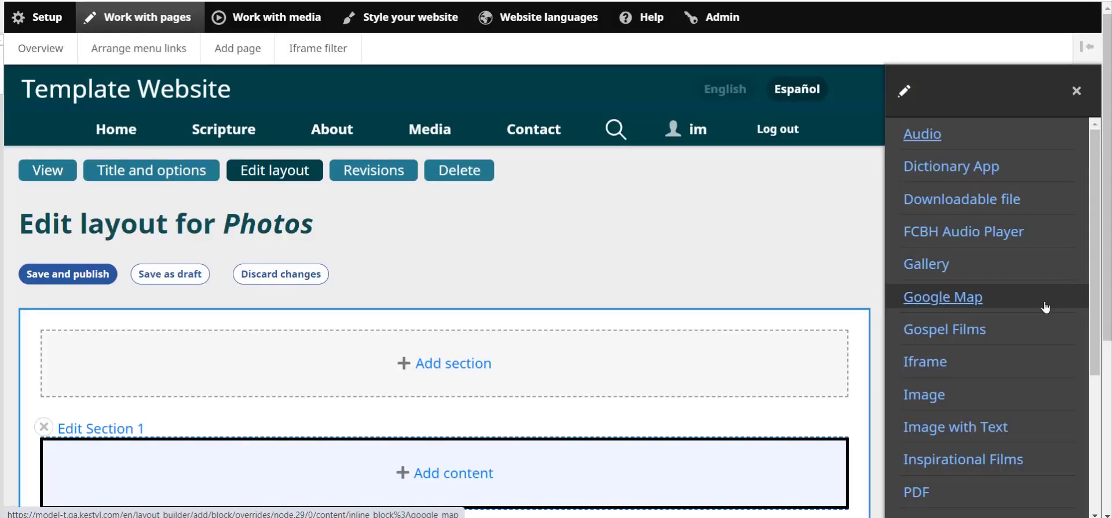
{"action": "left_click", "coordinate": [951, 428]}
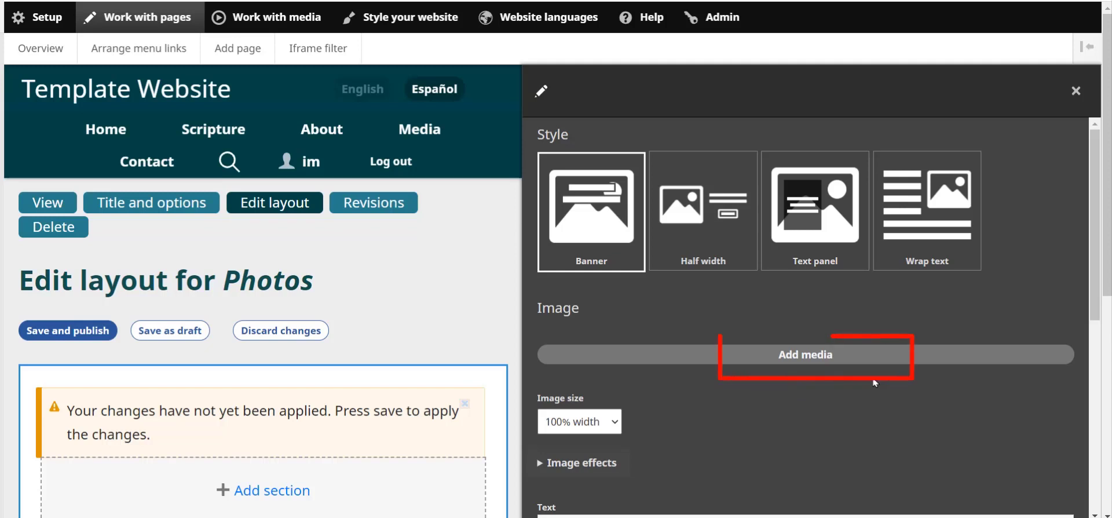
{"action": "left_click", "coordinate": [798, 355]}
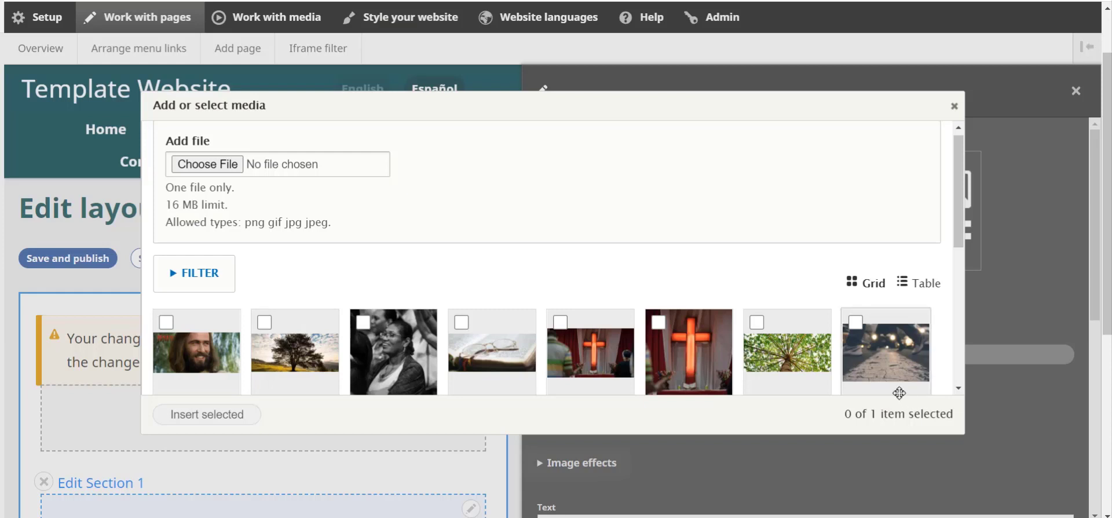
{"action": "scroll", "coordinate": [898, 394], "scroll_direction": "down", "scroll_amount": 1}
{"action": "scroll", "coordinate": [894, 369], "scroll_direction": "down", "scroll_amount": 4}
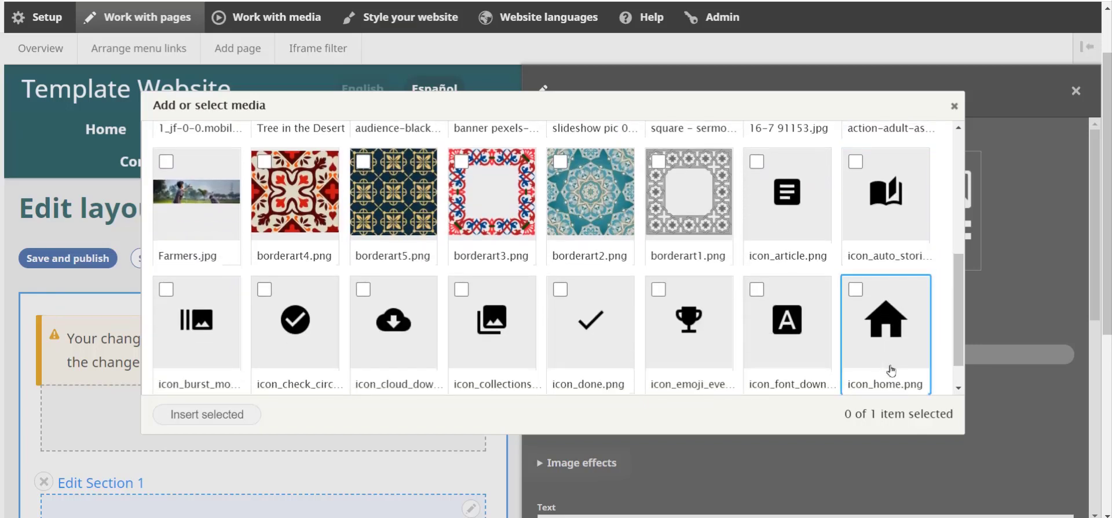
{"action": "left_click", "coordinate": [166, 161]}
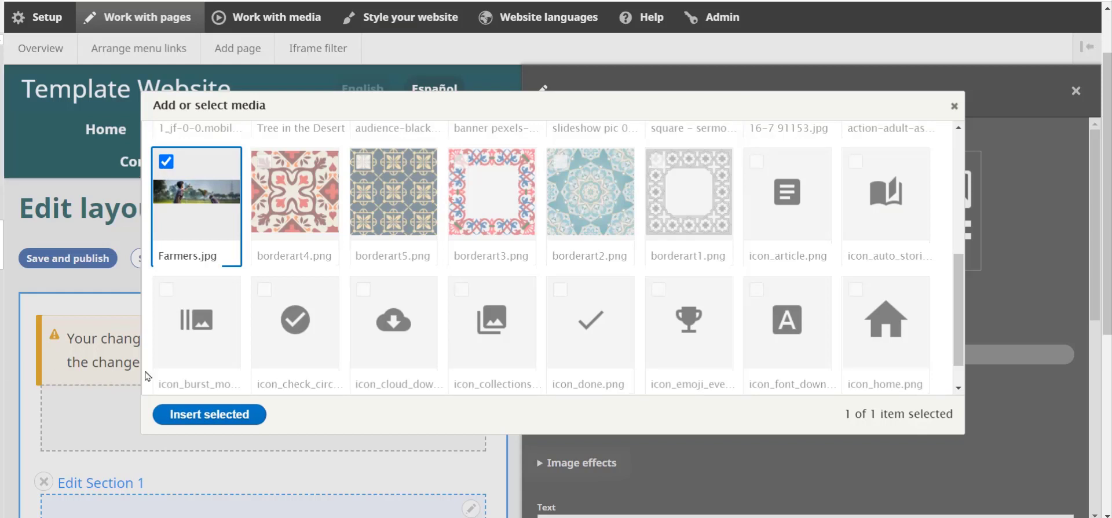
{"action": "left_click", "coordinate": [206, 415]}
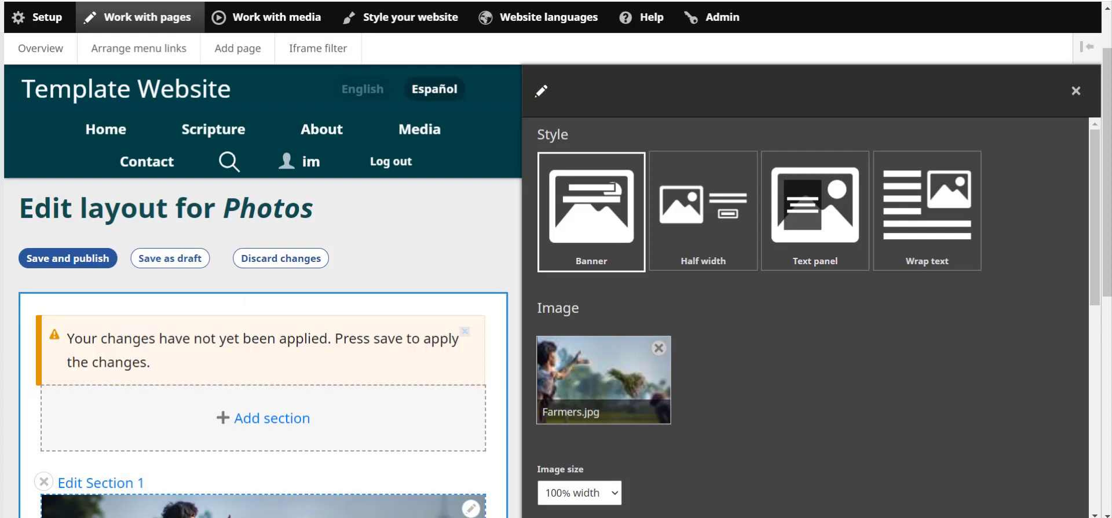
Check the banner in the layout preview and look over the available image size options.
{"action": "scroll", "coordinate": [190, 429], "scroll_direction": "down", "scroll_amount": 3}
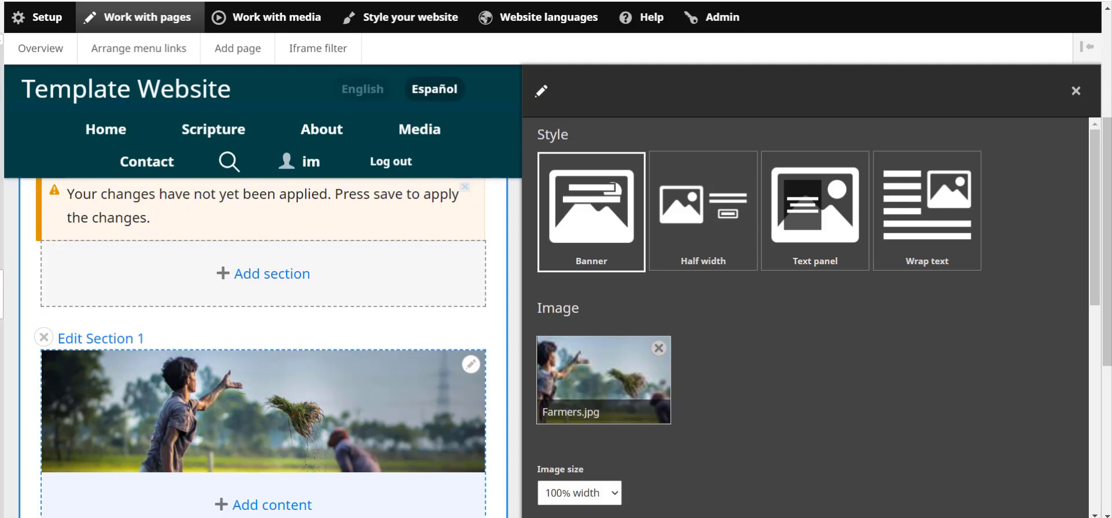
{"action": "left_click", "coordinate": [614, 492]}
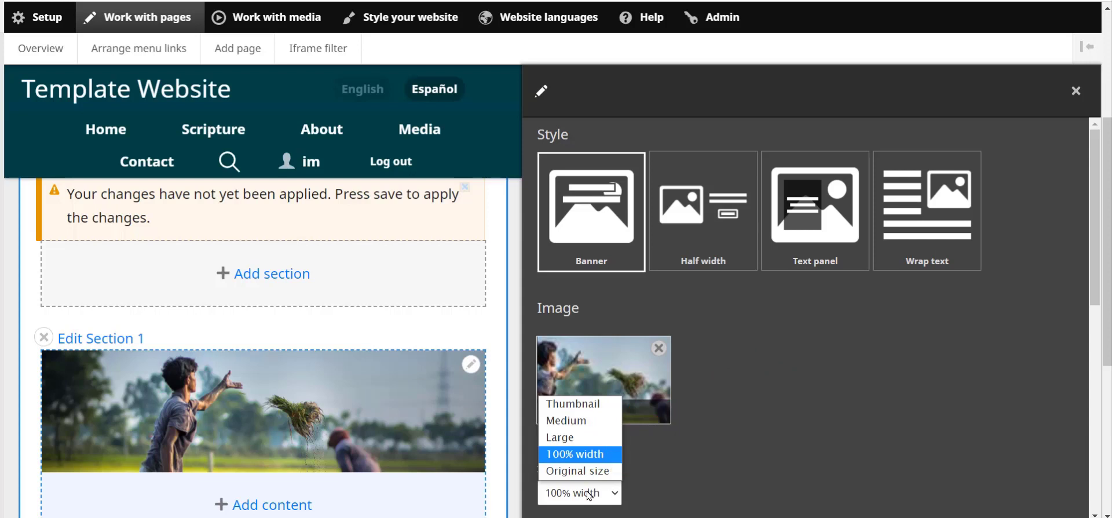
{"action": "left_click", "coordinate": [588, 494]}
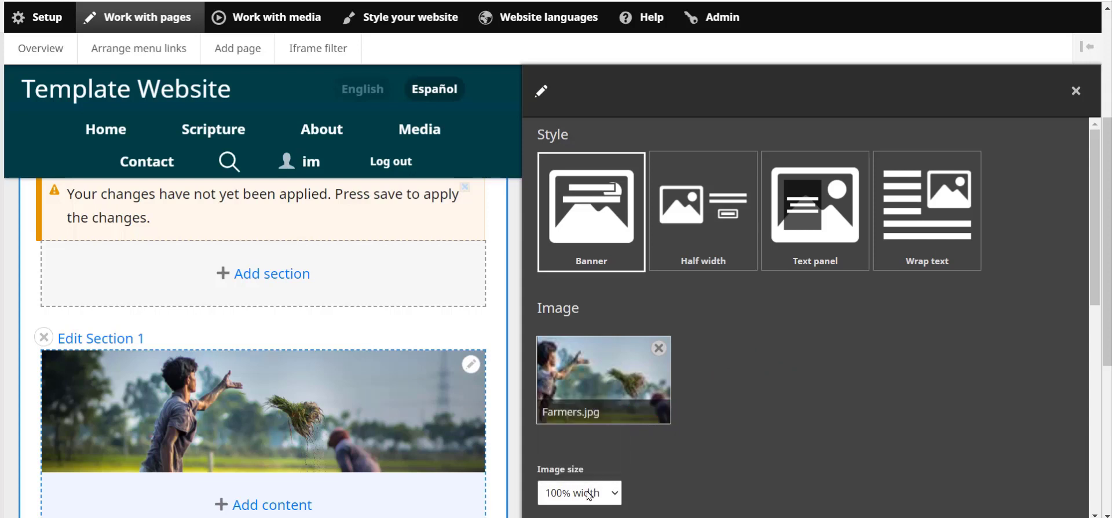
Enter "Rice Farmers in India" as the text overlaid on the banner image.
{"action": "left_click_drag", "start_coordinate": [1095, 208], "coordinate": [1074, 366]}
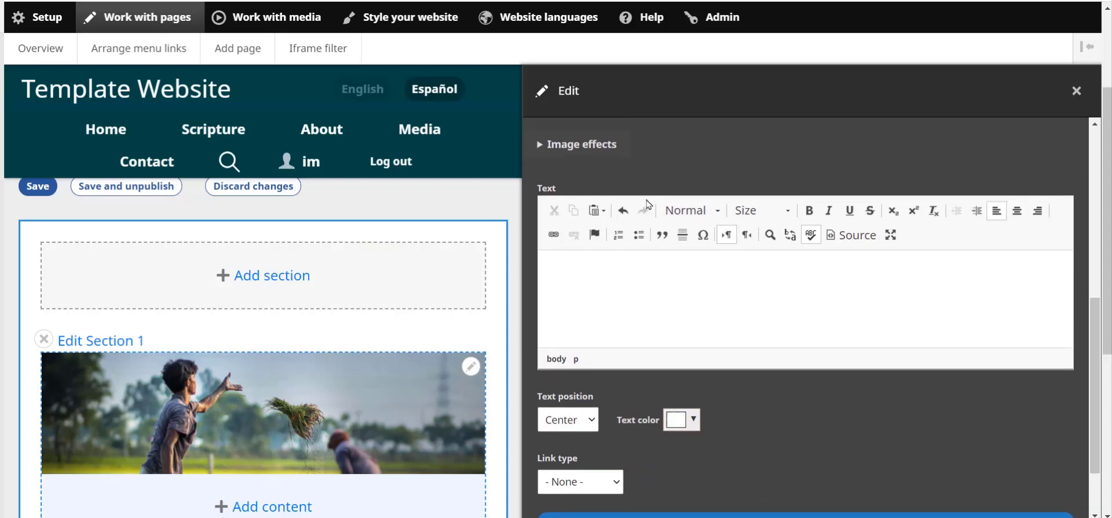
{"action": "left_click", "coordinate": [588, 281]}
{"action": "type", "text": "Rice Farm"}
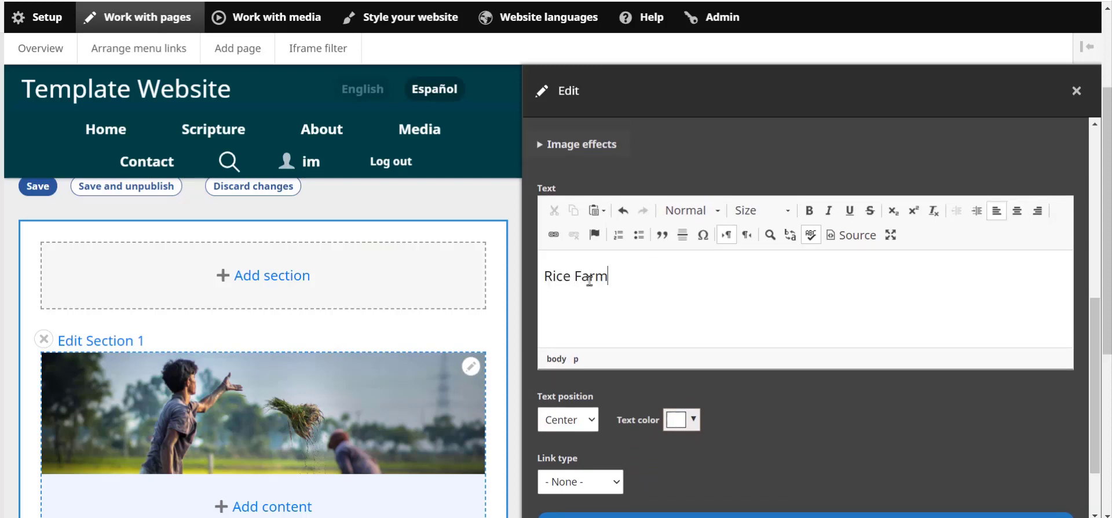
{"action": "type", "text": "ers in India"}
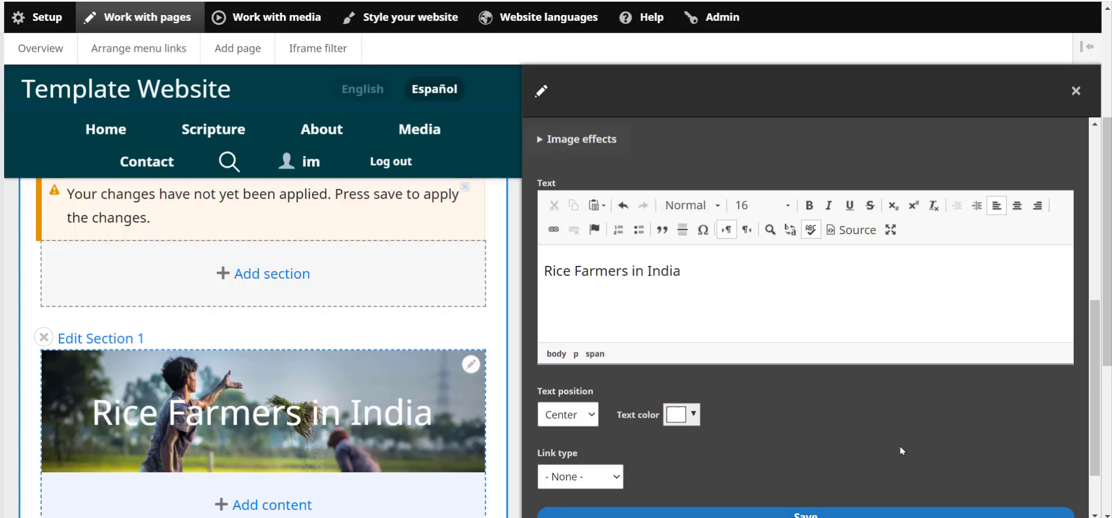
Set the banner's link type to Button with the button text "Click here".
{"action": "scroll", "coordinate": [902, 449], "scroll_direction": "down", "scroll_amount": 1}
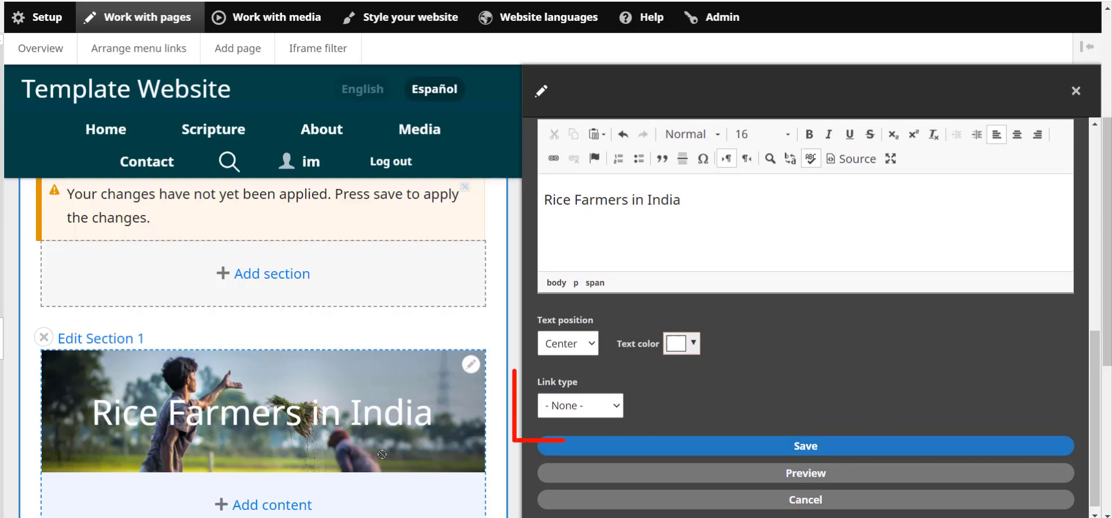
{"action": "left_click", "coordinate": [608, 405]}
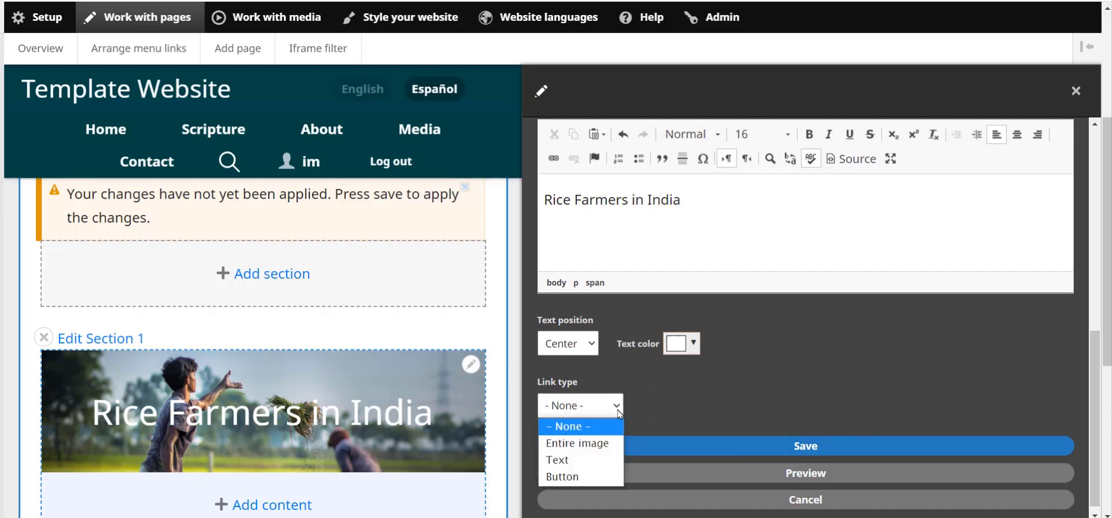
{"action": "left_click", "coordinate": [569, 478]}
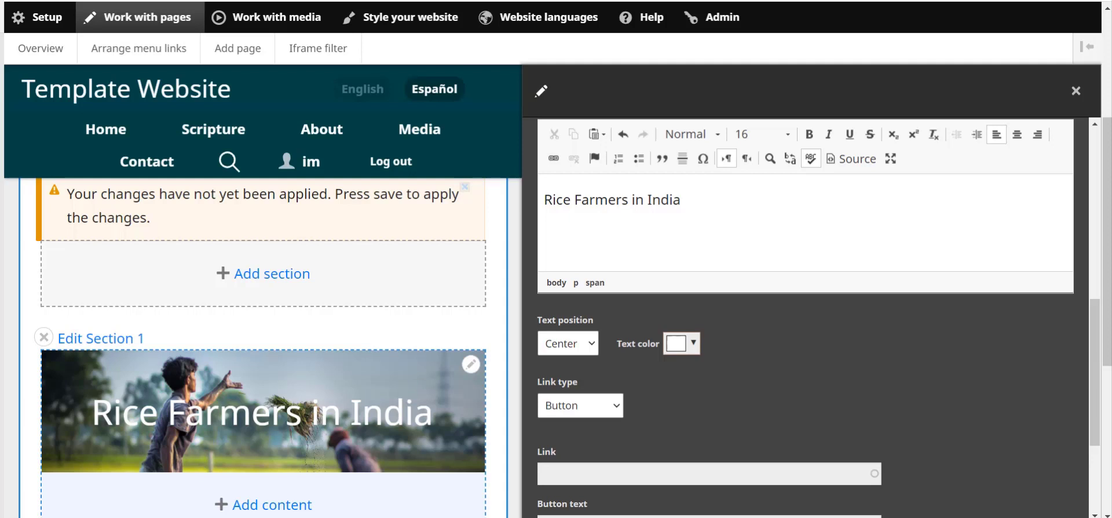
{"action": "scroll", "coordinate": [588, 452], "scroll_direction": "down", "scroll_amount": 1}
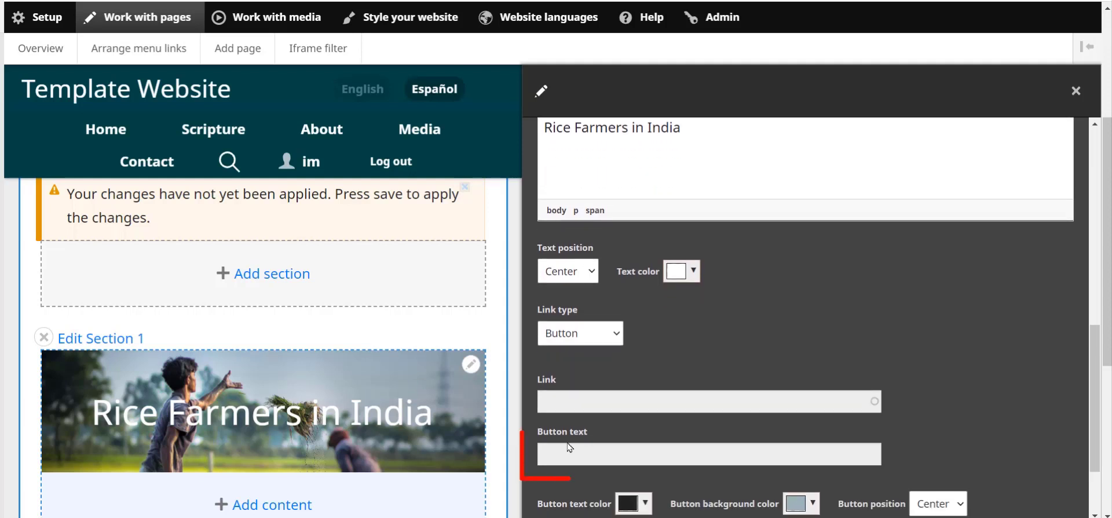
{"action": "left_click", "coordinate": [555, 456]}
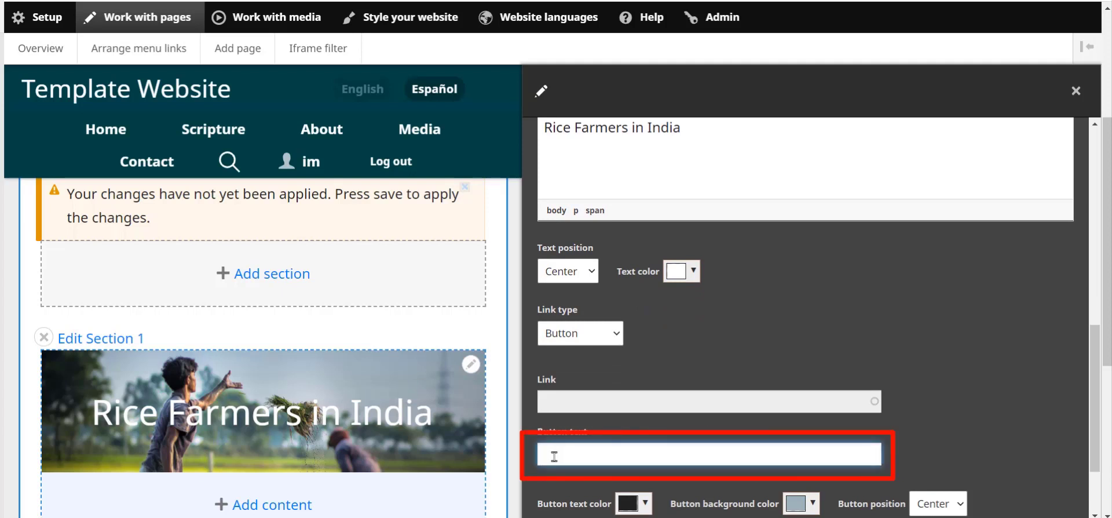
{"action": "type", "text": "Click here"}
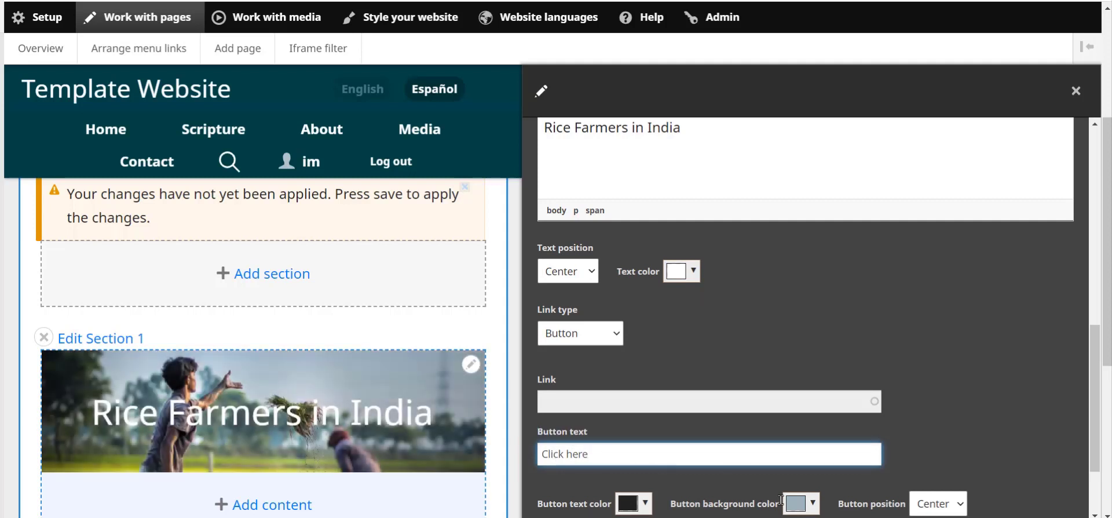
Set the button's text color to very light grey and its background color to light blue-grey.
{"action": "left_click", "coordinate": [646, 504]}
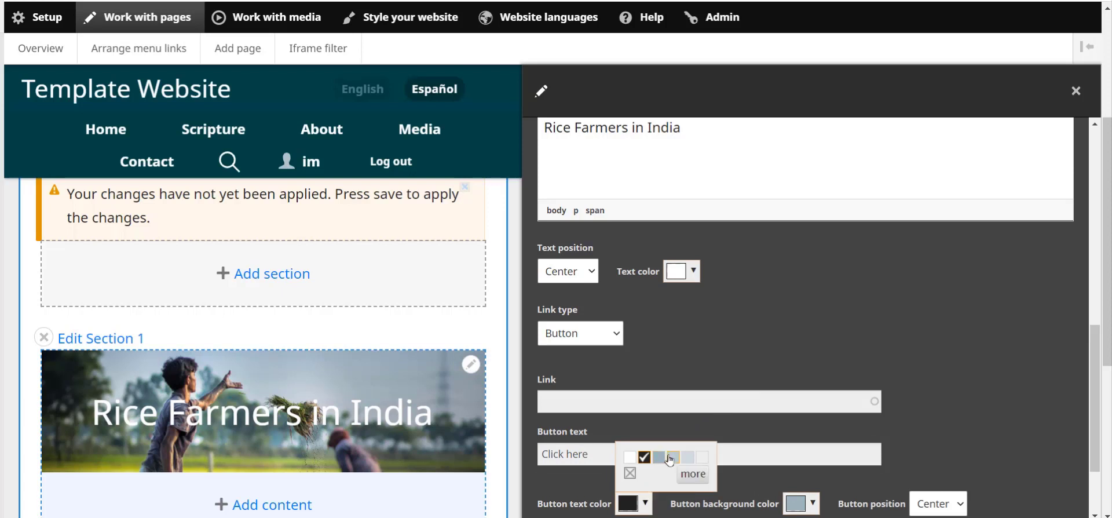
{"action": "left_click", "coordinate": [702, 458]}
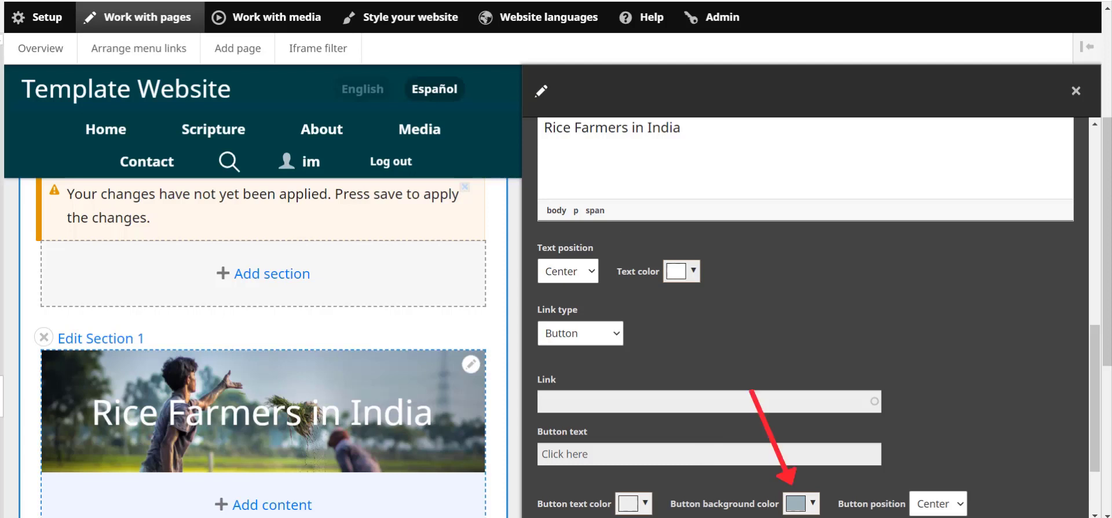
{"action": "left_click", "coordinate": [812, 503]}
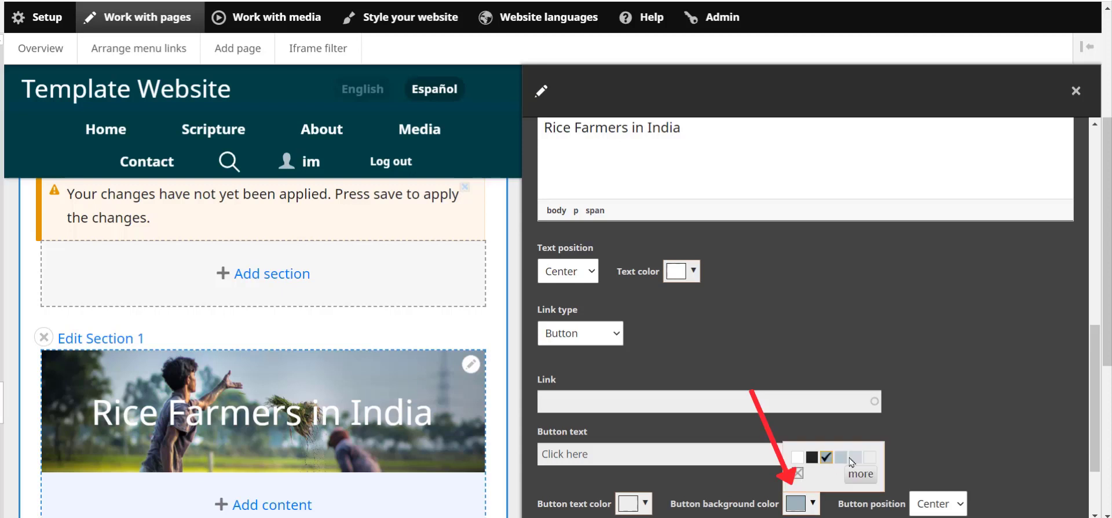
{"action": "left_click", "coordinate": [856, 458]}
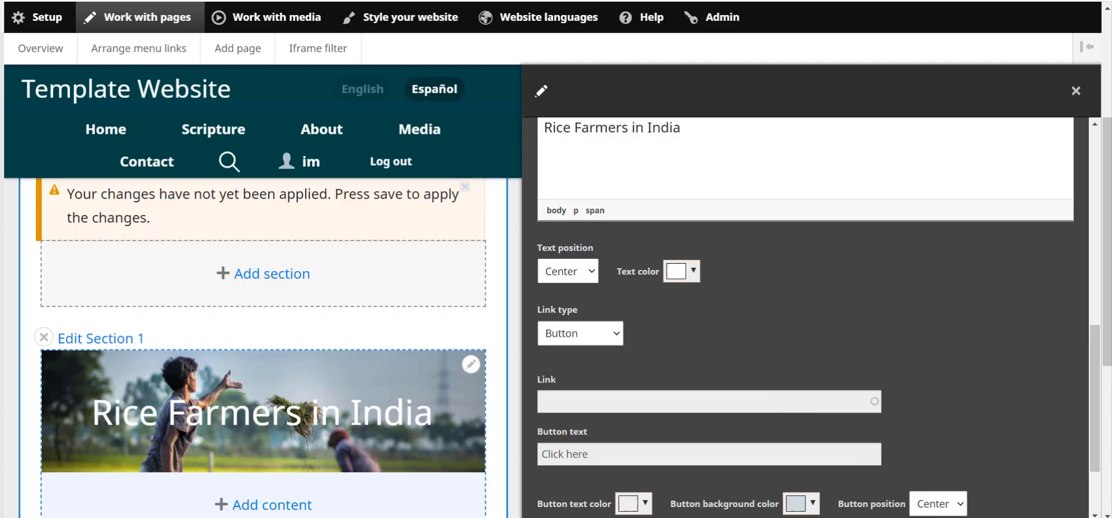
{"action": "left_click", "coordinate": [552, 400]}
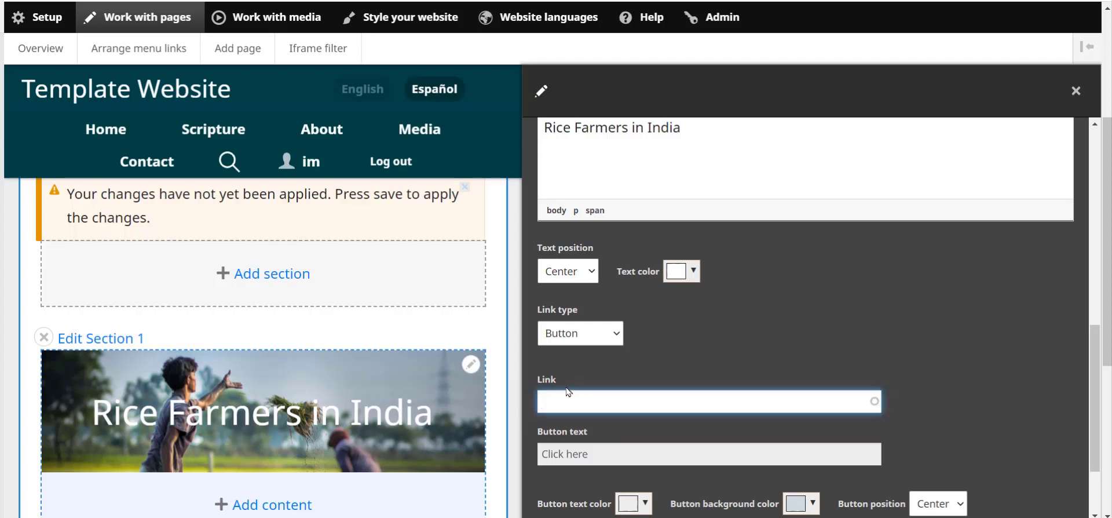
{"action": "type", "text": "https://mooreimportantthings.org/"}
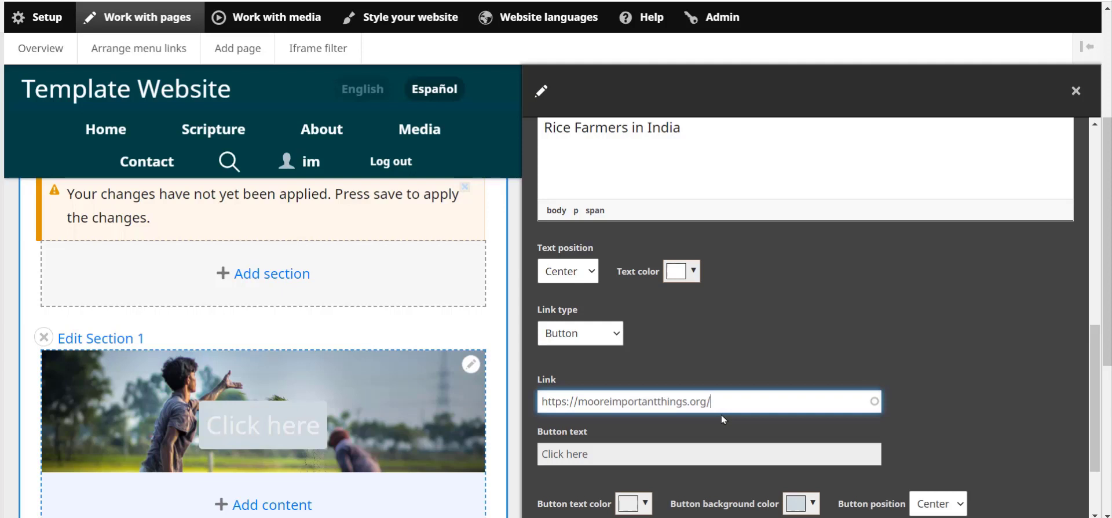
{"action": "left_click_drag", "start_coordinate": [730, 400], "coordinate": [514, 403]}
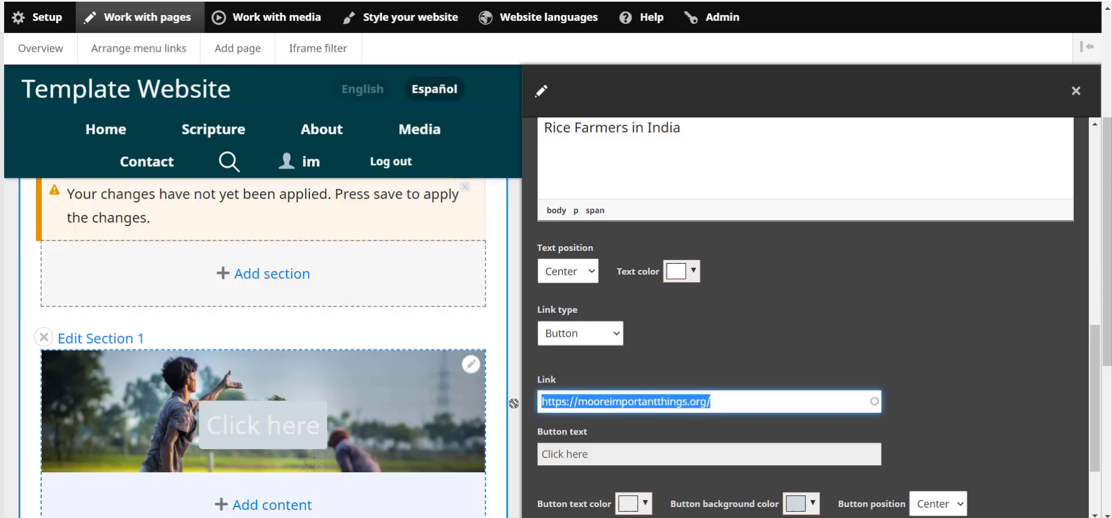
{"action": "key", "text": "BackSpace"}
Look up "Scrip" for the button's link and choose the internal page Scripture App – Malayalam.
{"action": "type", "text": "Scr"}
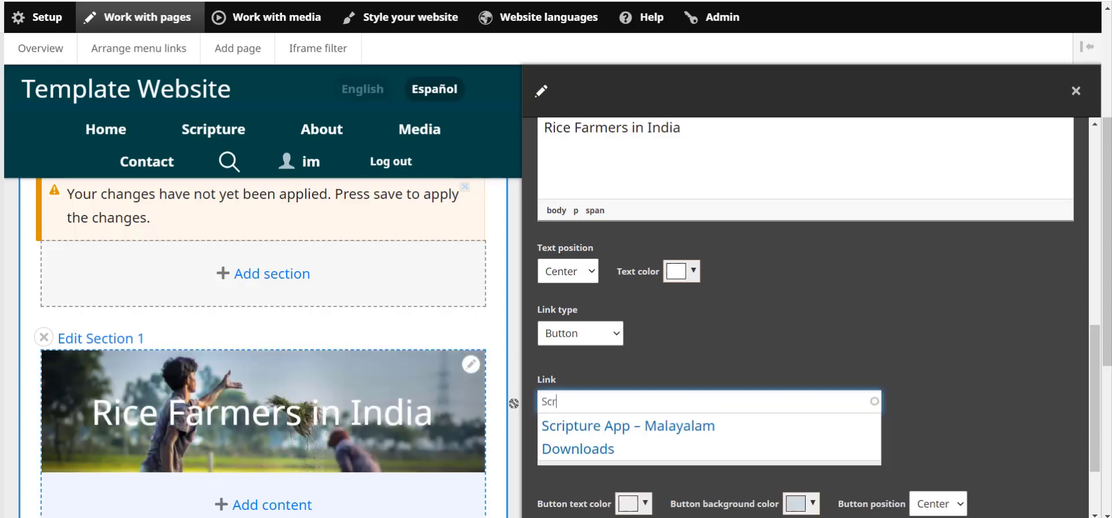
{"action": "type", "text": "ip"}
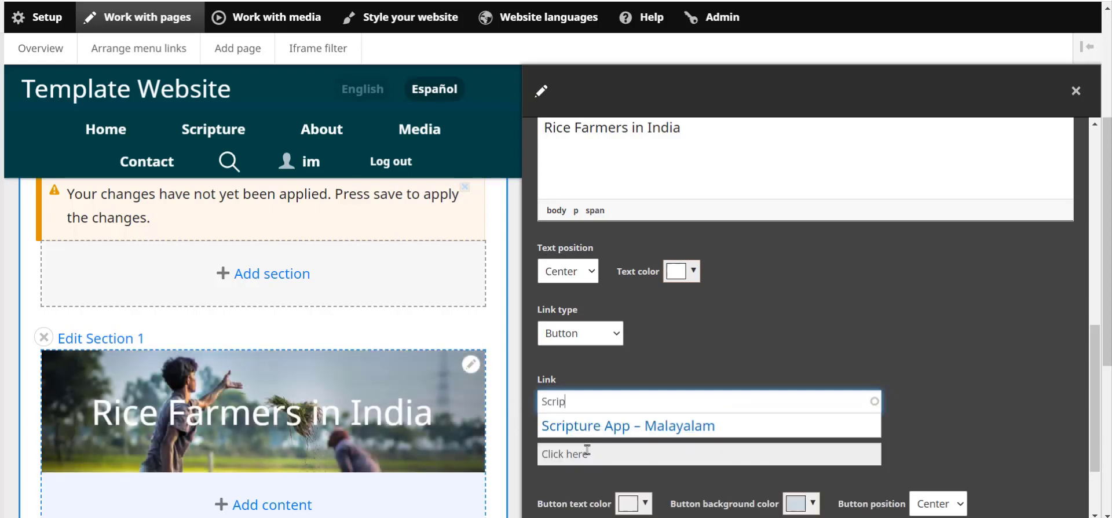
{"action": "left_click", "coordinate": [571, 426]}
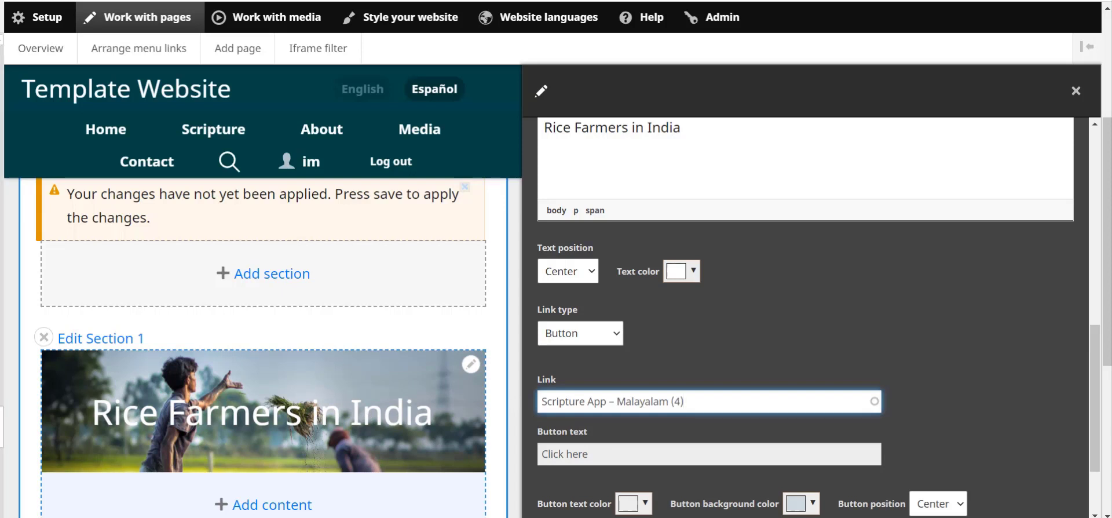
Save the banner block, publish the Photos page layout and view the resulting banner.
{"action": "scroll", "coordinate": [927, 443], "scroll_direction": "down", "scroll_amount": 2}
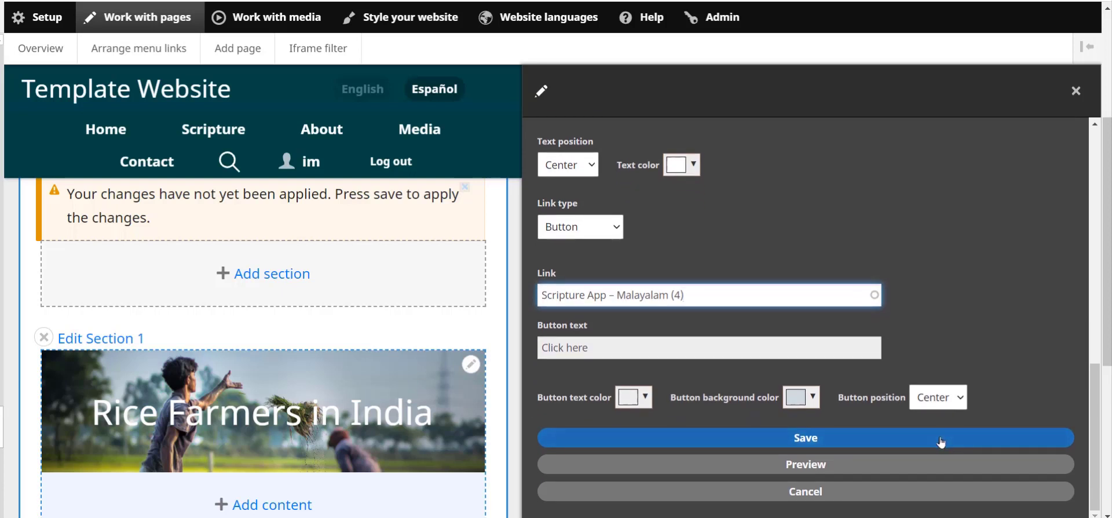
{"action": "left_click", "coordinate": [769, 444]}
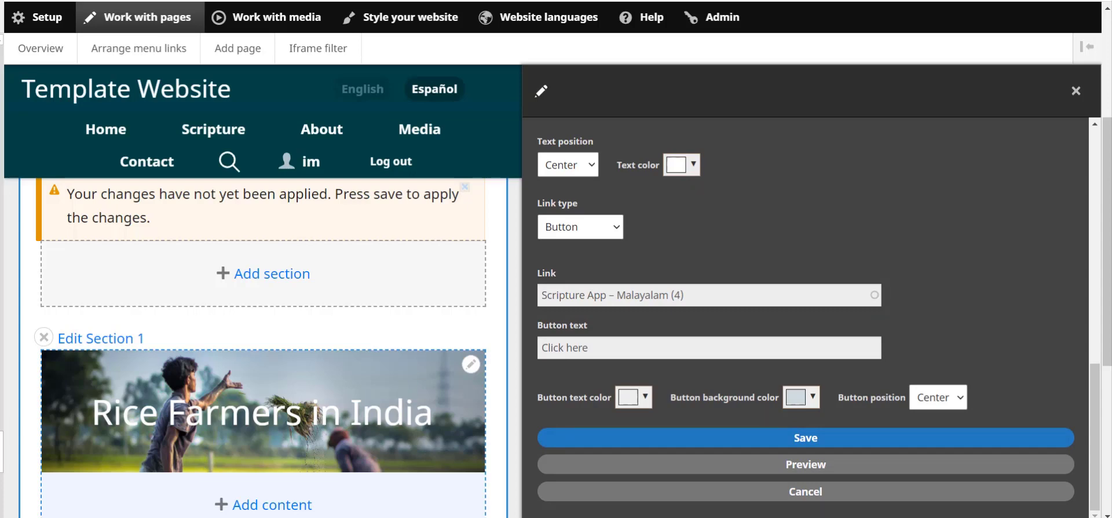
{"action": "scroll", "coordinate": [46, 390], "scroll_direction": "down", "scroll_amount": 5}
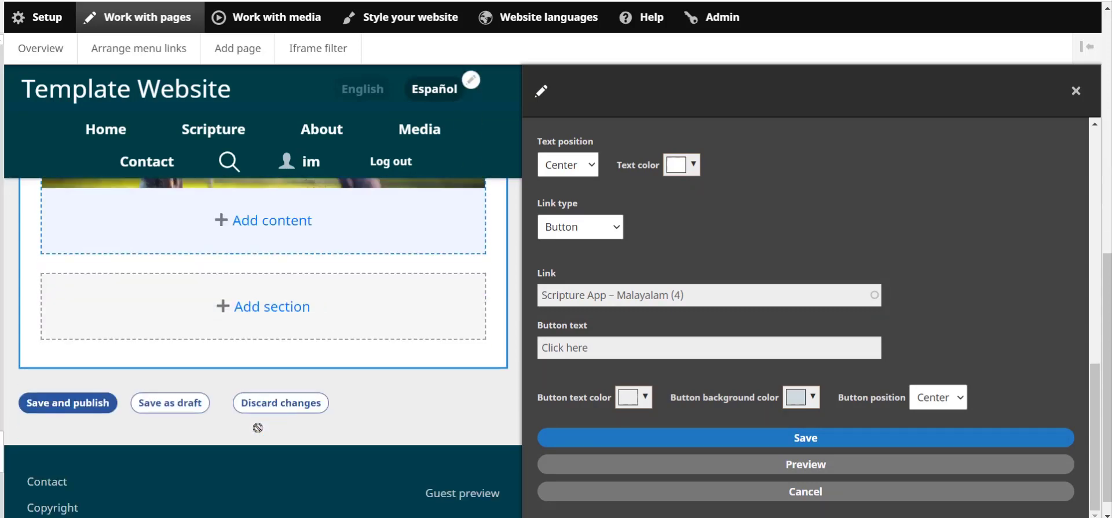
{"action": "left_click", "coordinate": [46, 397]}
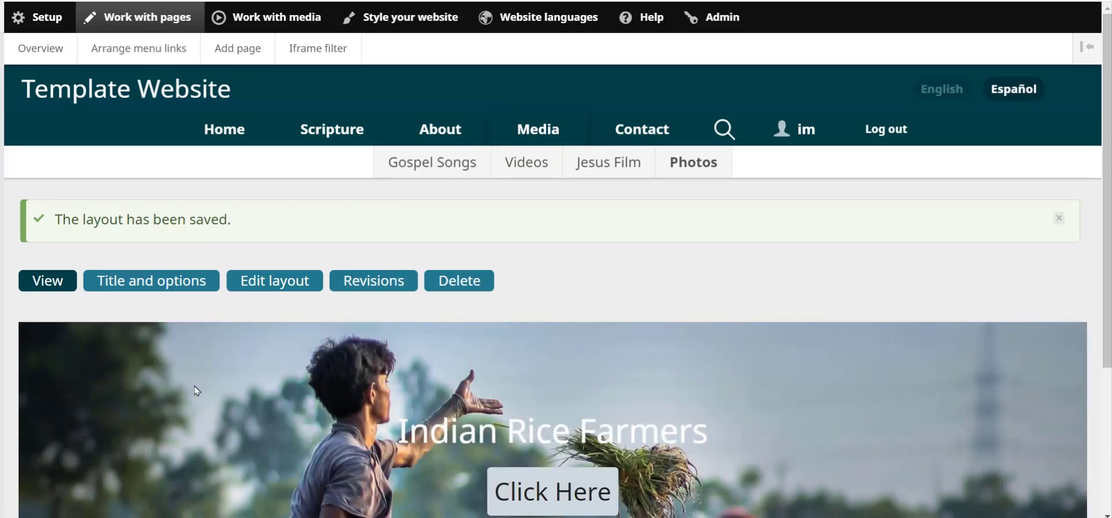
{"action": "scroll", "coordinate": [195, 390], "scroll_direction": "down", "scroll_amount": 2}
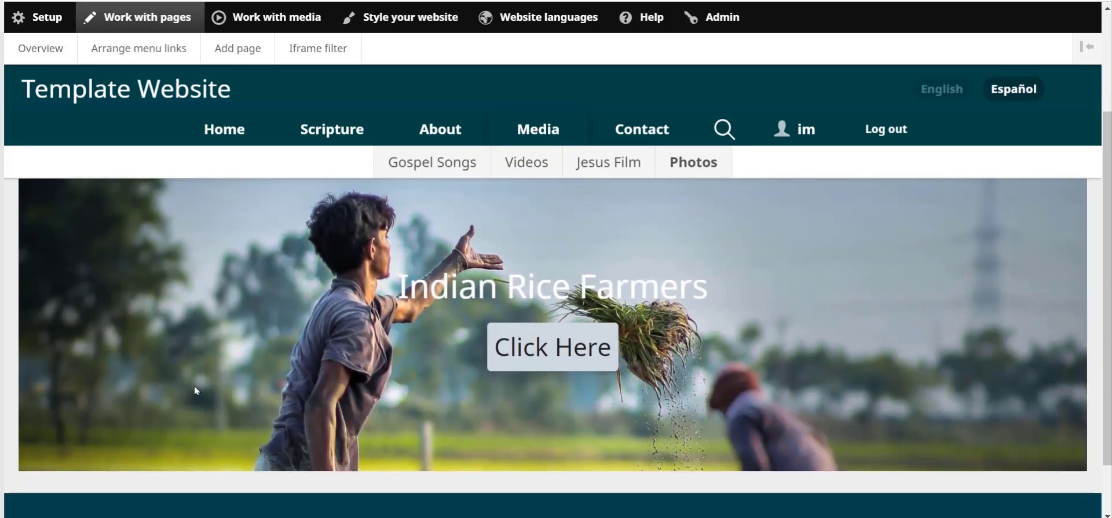